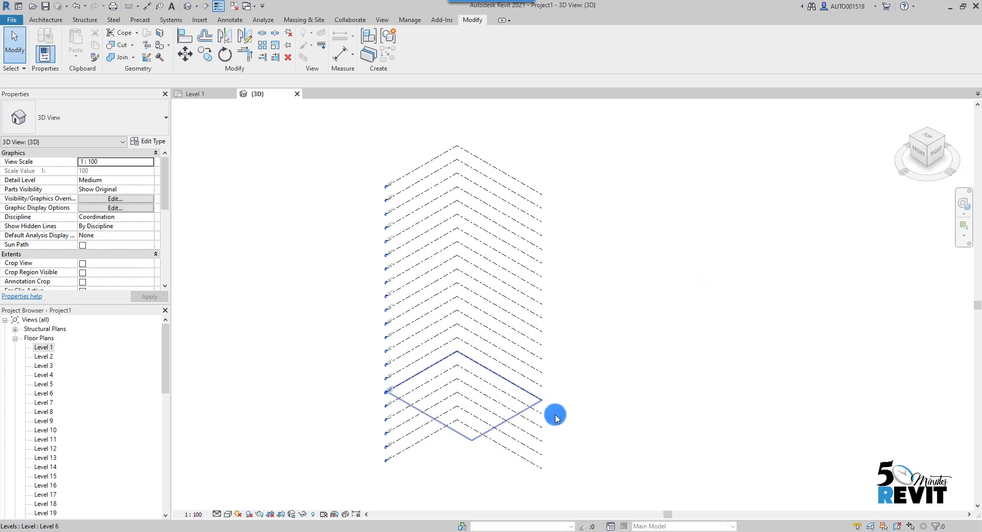
Start a new in-place mass with the name Mass 1
middle_click_drag(272, 309, 260, 273)
left_click(303, 20)
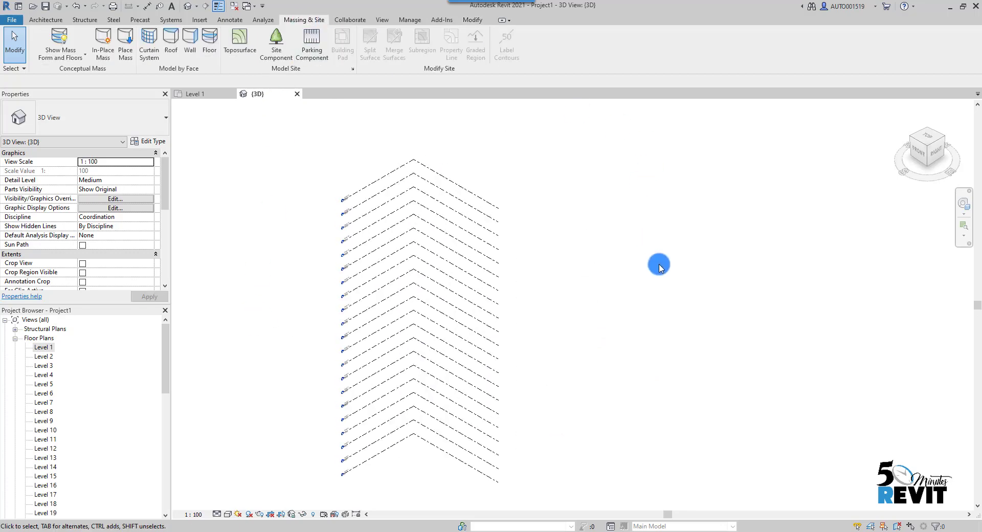
middle_click_drag(664, 273, 661, 273)
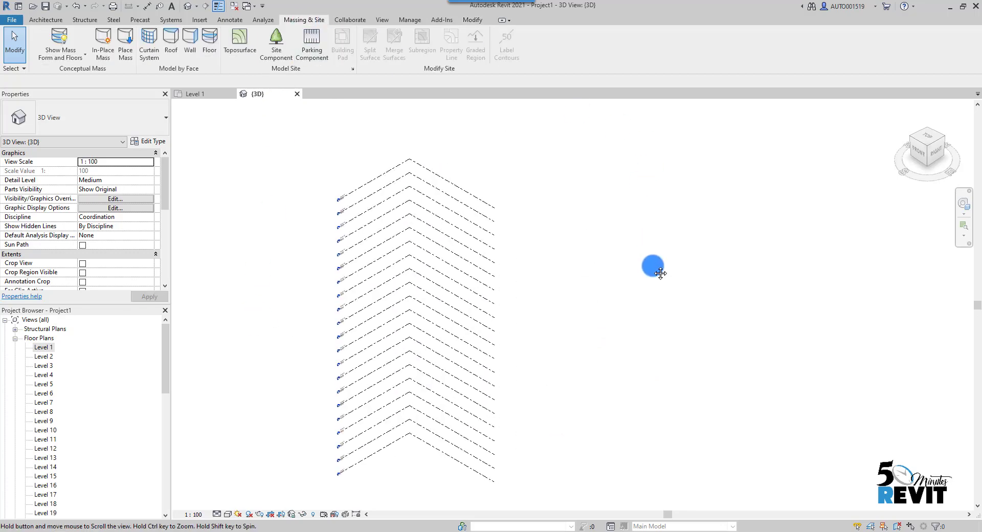
left_click(101, 53)
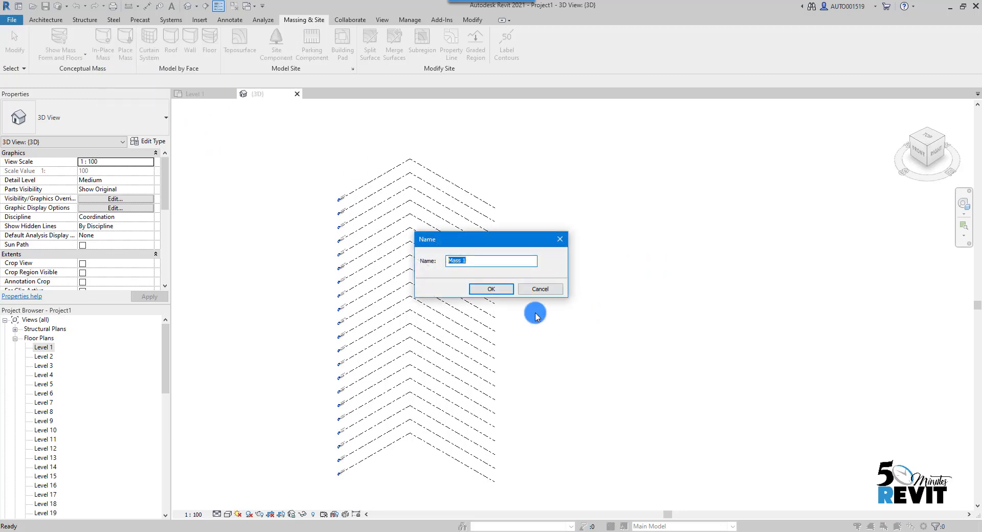
left_click(494, 289)
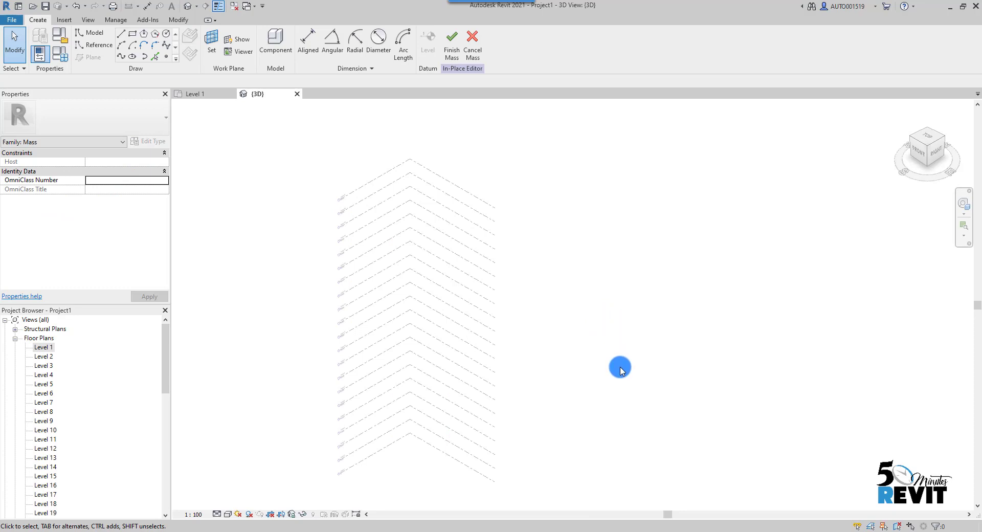
Draw a model-line circle with a radius of about 23000 mm on Level 1, around the centre of the level outline
middle_click_drag(623, 376, 624, 348)
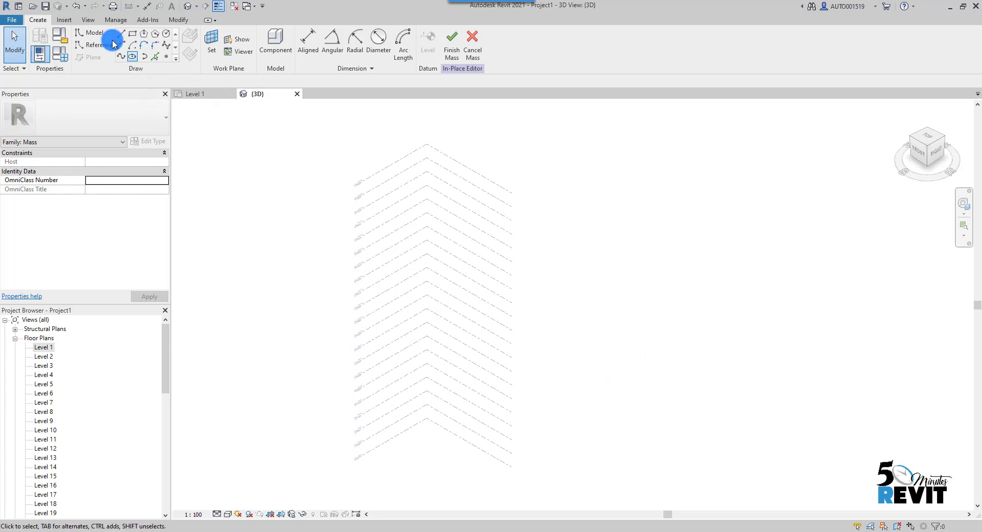
left_click(167, 35)
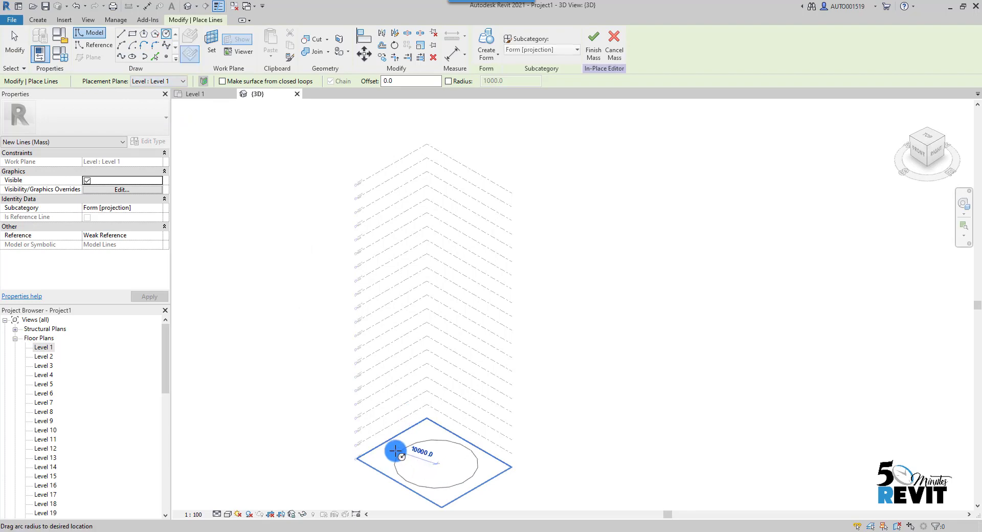
left_click(343, 447)
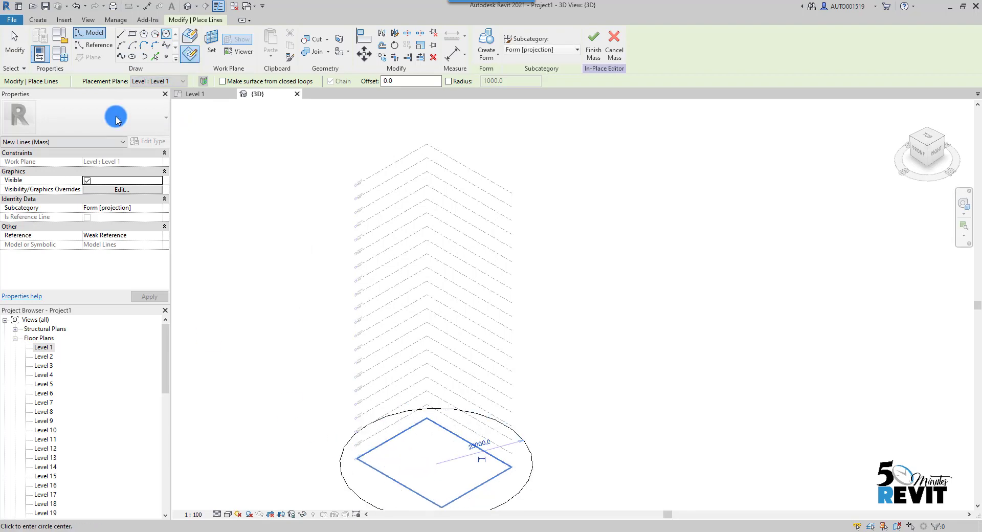
Draw a model-line rectangle on Level 9, slightly larger than the level outline, starting from its front corner
left_click(133, 34)
left_click(158, 82)
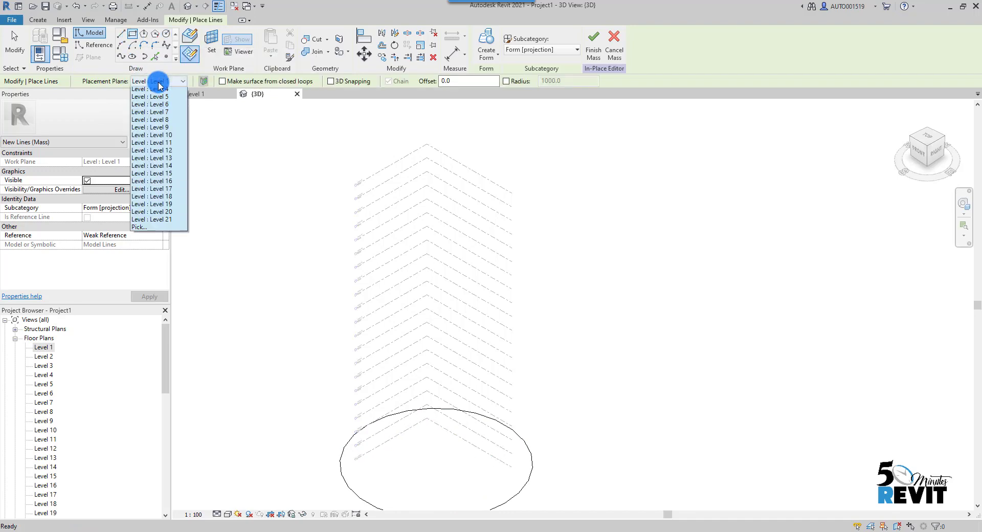
left_click(153, 158)
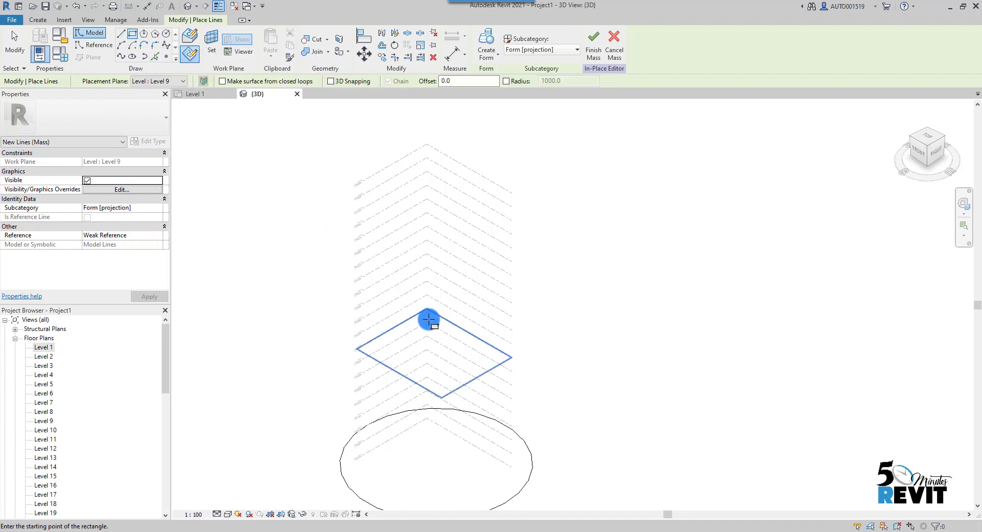
left_click(441, 396)
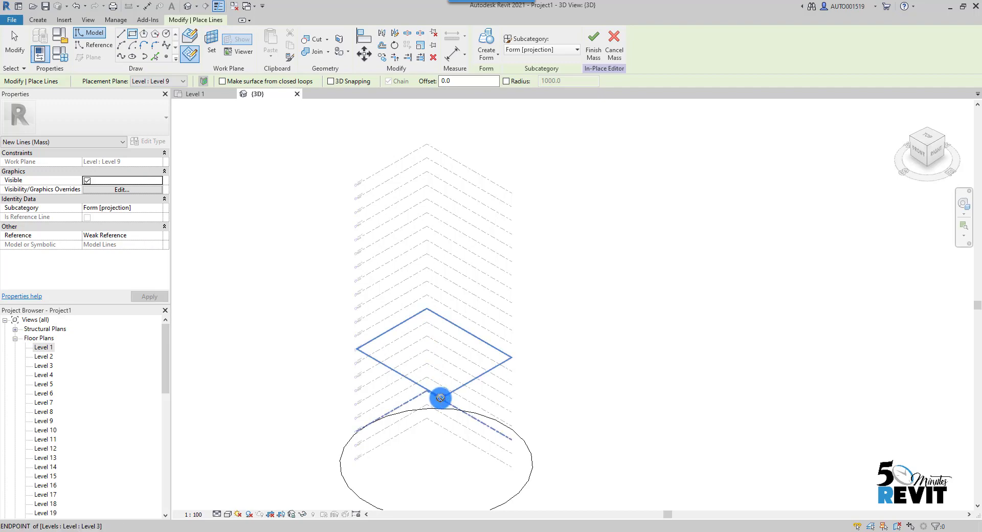
left_click(428, 286)
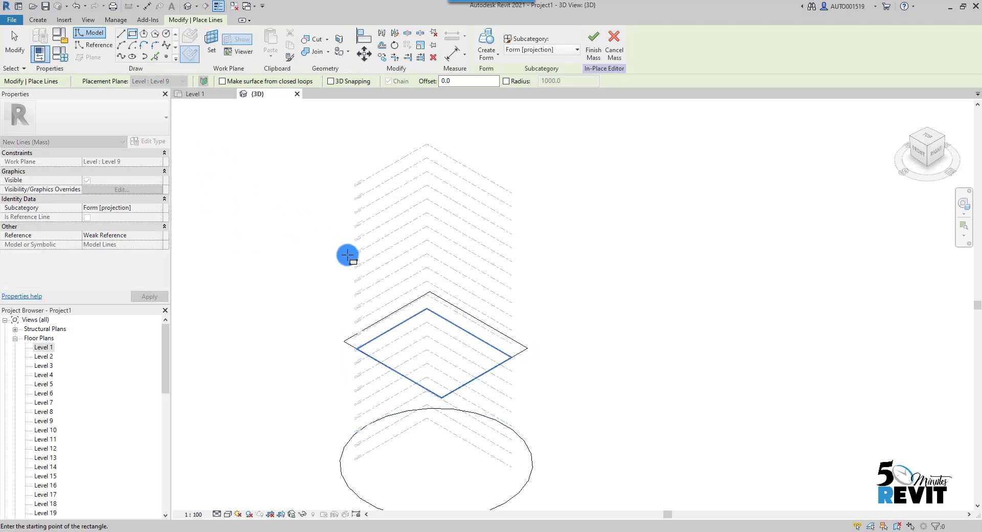
Draw a model-line circle with a radius of about 24000 mm on Level 20, around the centre of the level outline
left_click(165, 34)
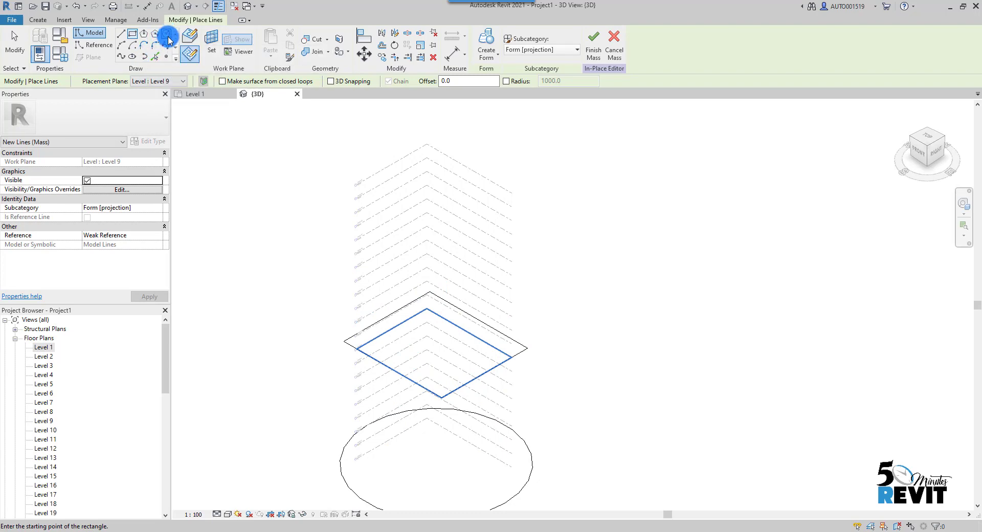
left_click(160, 82)
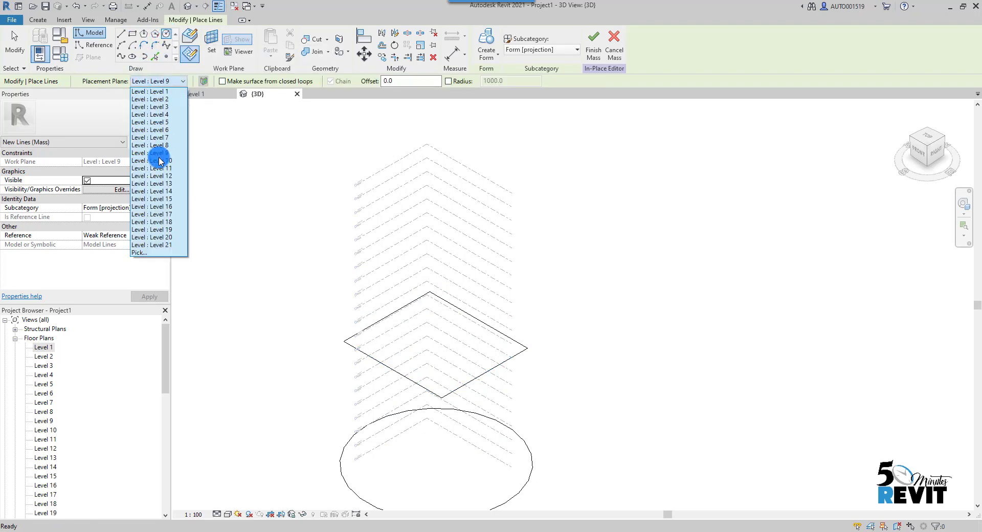
left_click(163, 238)
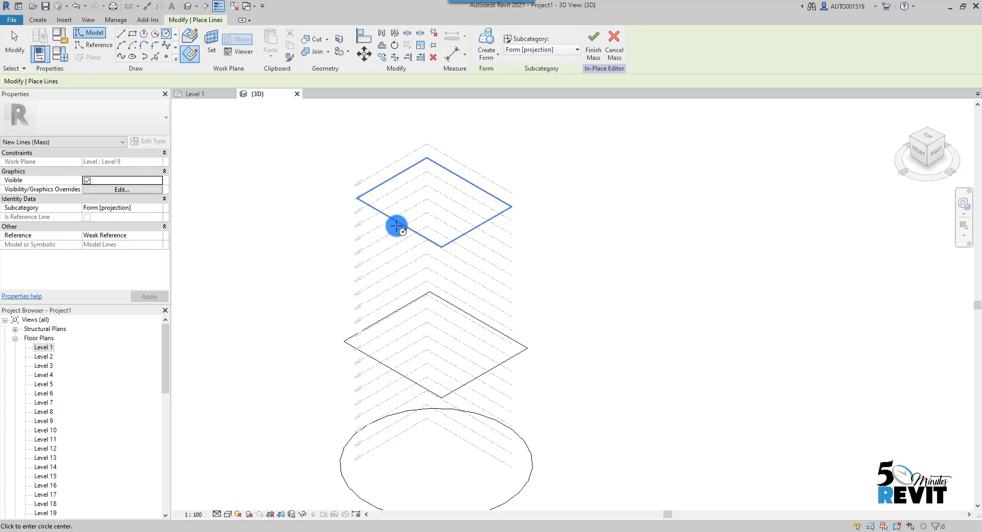
left_click(428, 202)
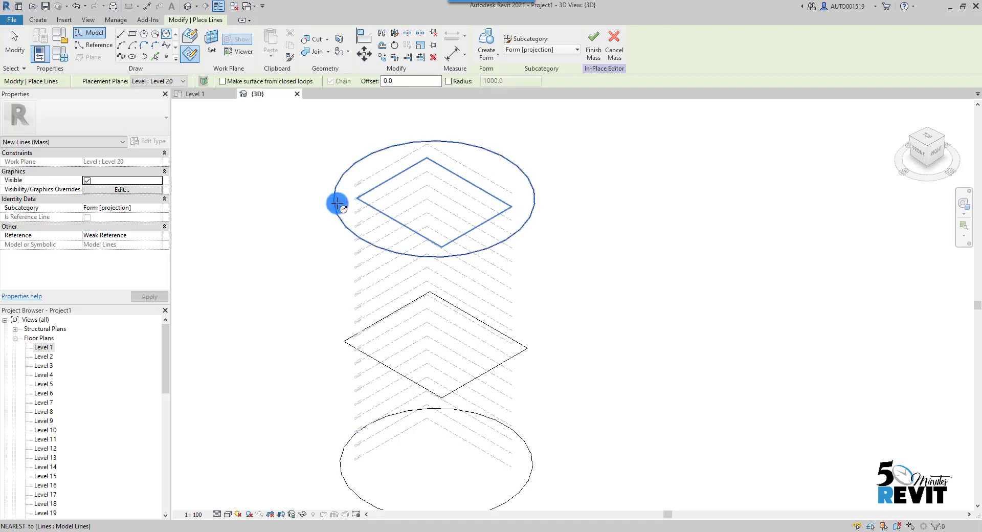
left_click(334, 204)
key("Escape")
key("Escape")
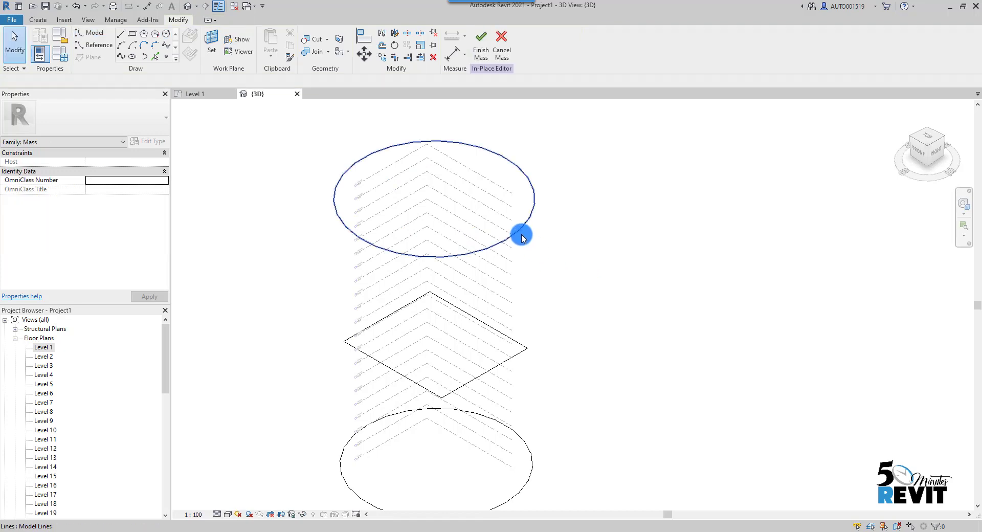
Create a solid form from the Level 20 circle, the Level 9 rectangle and the Level 1 circle
left_click(593, 275)
middle_click_drag(681, 351, 662, 302)
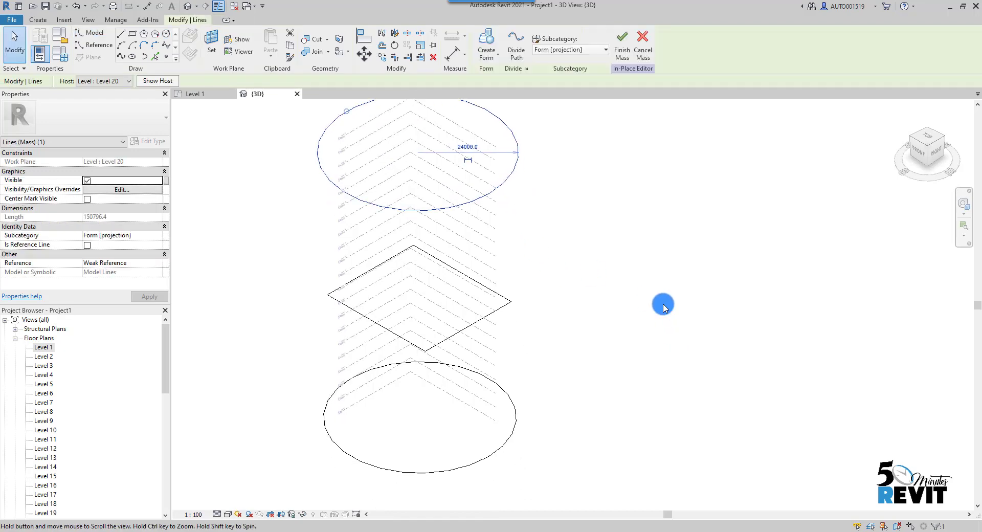
left_click(510, 309, "ctrl")
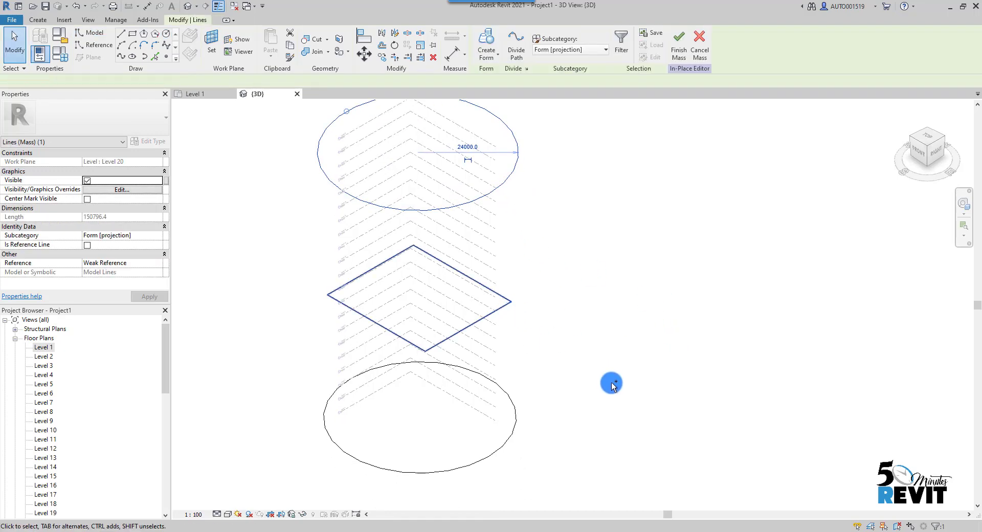
left_click(515, 438, "ctrl")
middle_click_drag(664, 325, 662, 352)
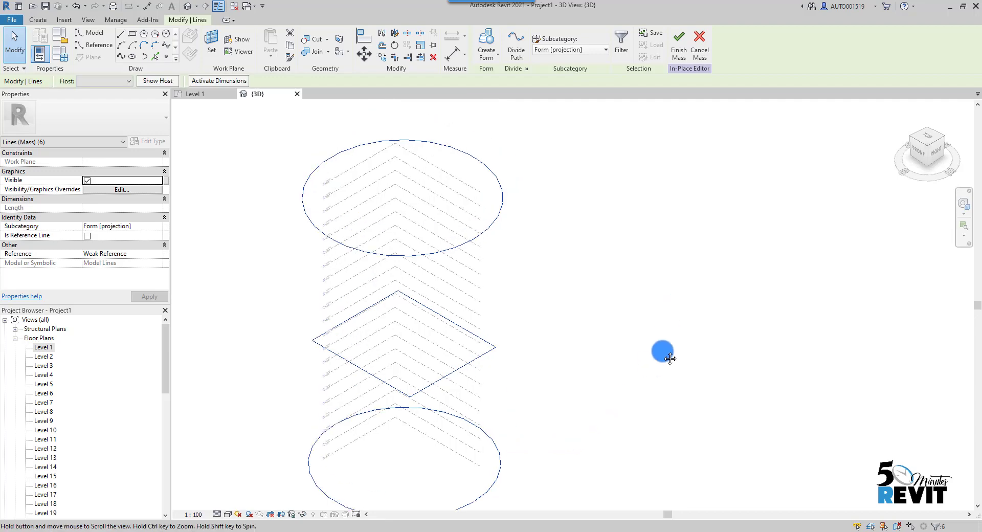
left_click(495, 62)
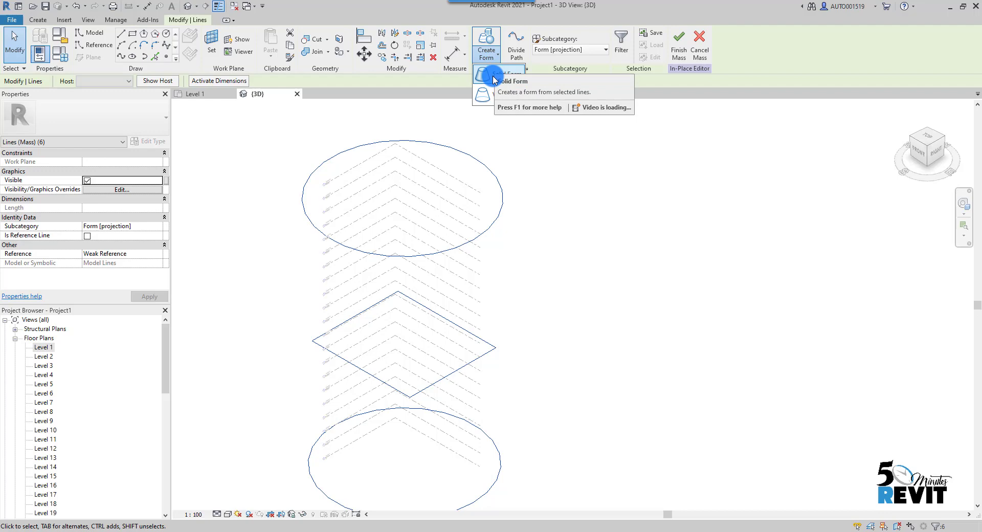
left_click(492, 80)
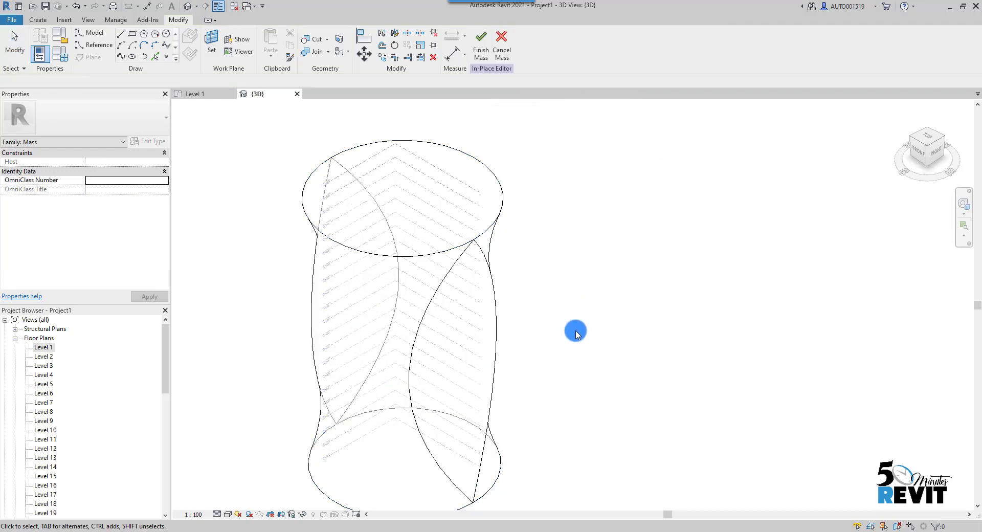
Set the 3D view's visual style to Shaded
left_click(228, 512)
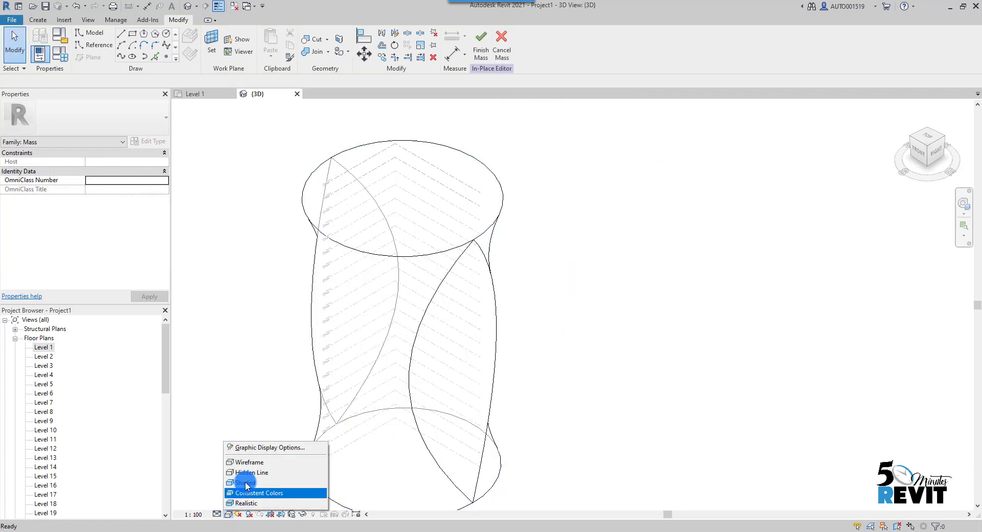
left_click(250, 484)
mouse_move(588, 391)
middle_mouse_down("shift")
mouse_move(585, 357)
mouse_move(686, 368)
mouse_move(574, 377)
middle_mouse_up("shift")
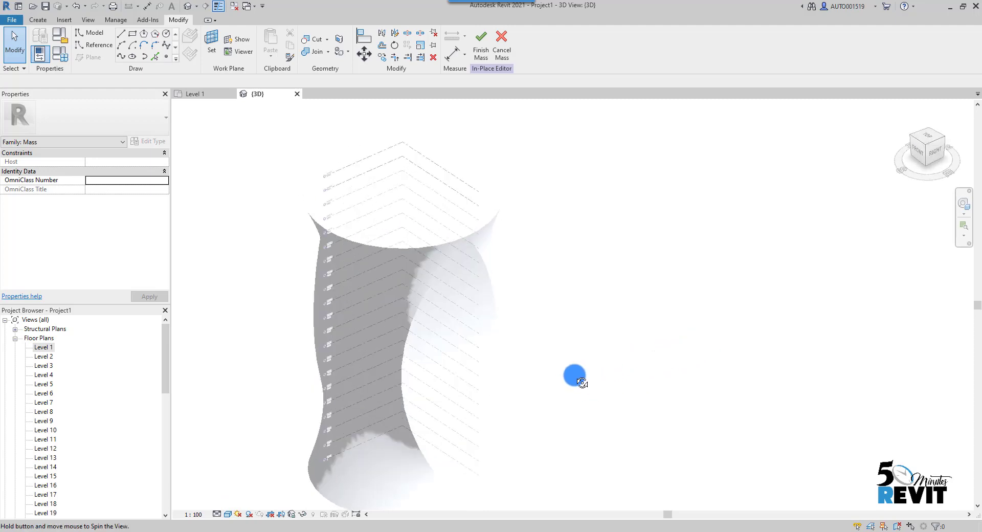
Enable smooth lines with anti-aliasing in the 3D view's graphic display options
left_click(228, 513)
left_click(257, 447)
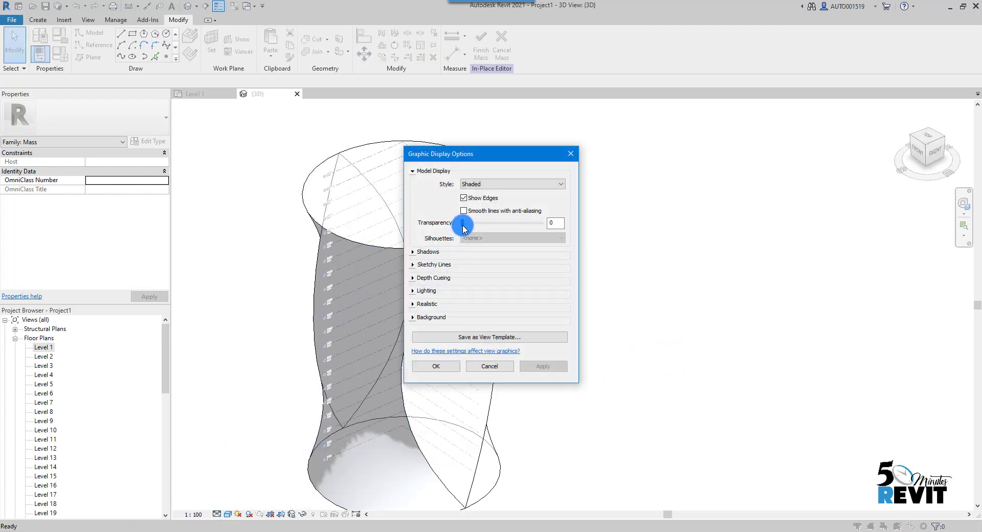
left_click(464, 211)
left_click(417, 252)
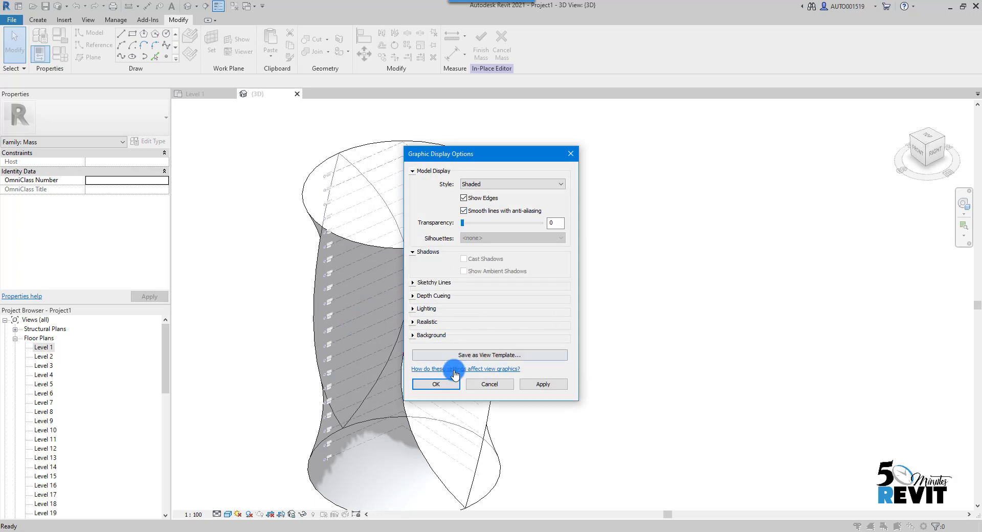
left_click(532, 385)
left_click(436, 384)
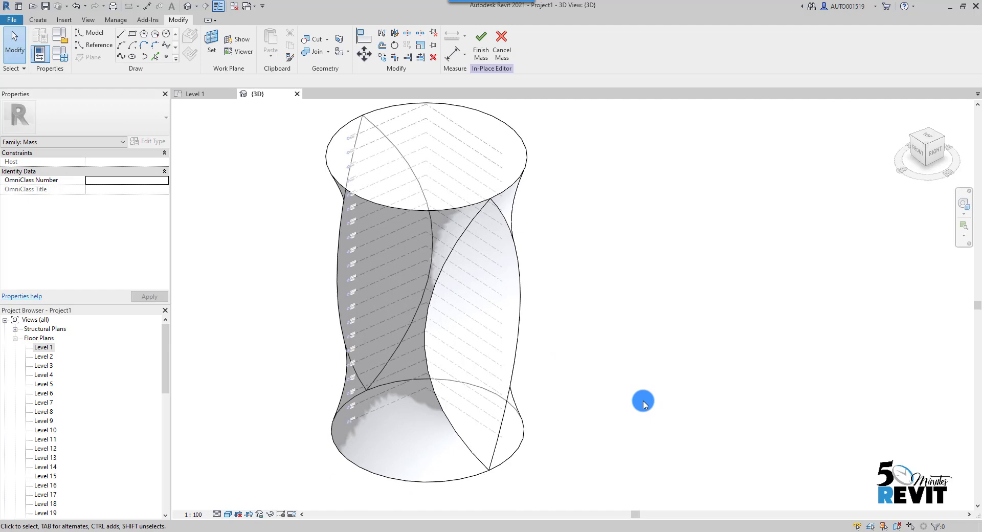
Finish the in-place mass and view it from other angles
left_click(481, 45)
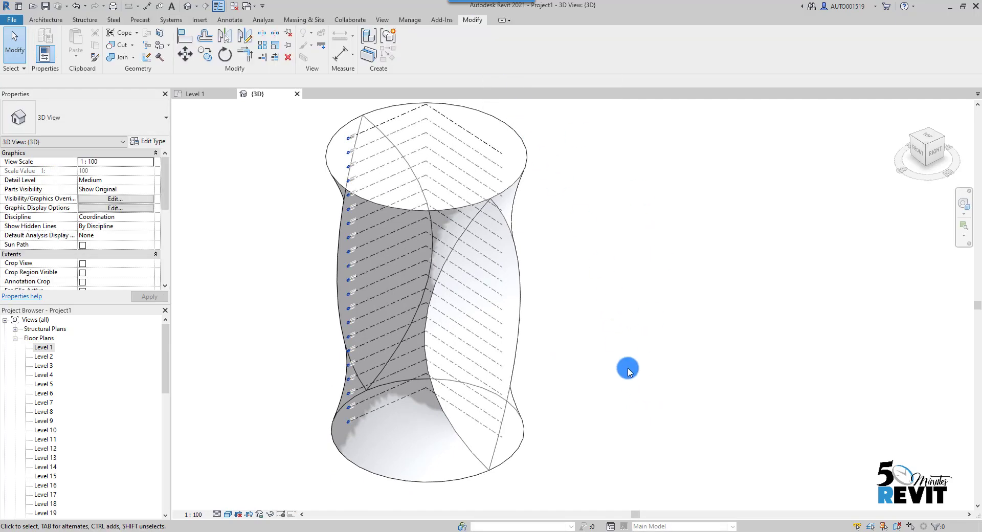
middle_click_drag(603, 390, 630, 420, "shift")
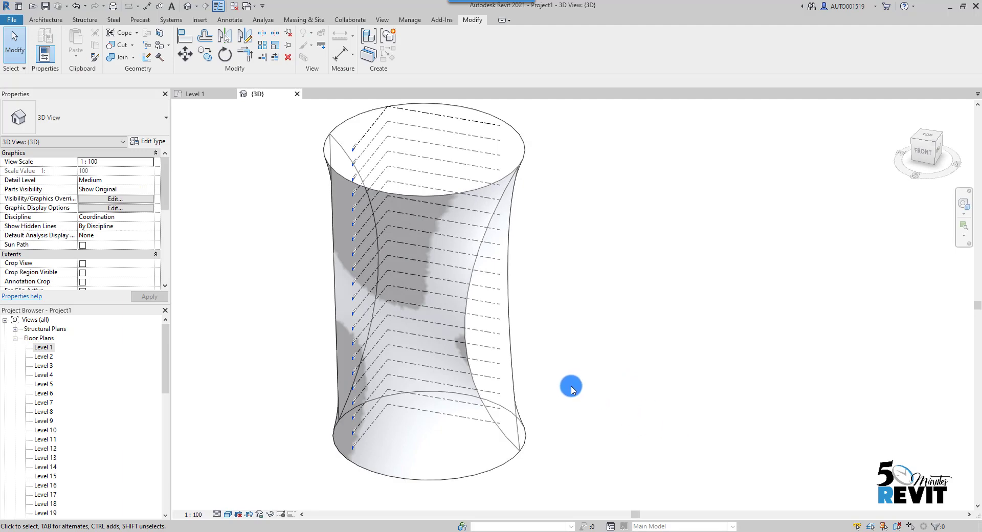
middle_click_drag(570, 388, 561, 409, "shift")
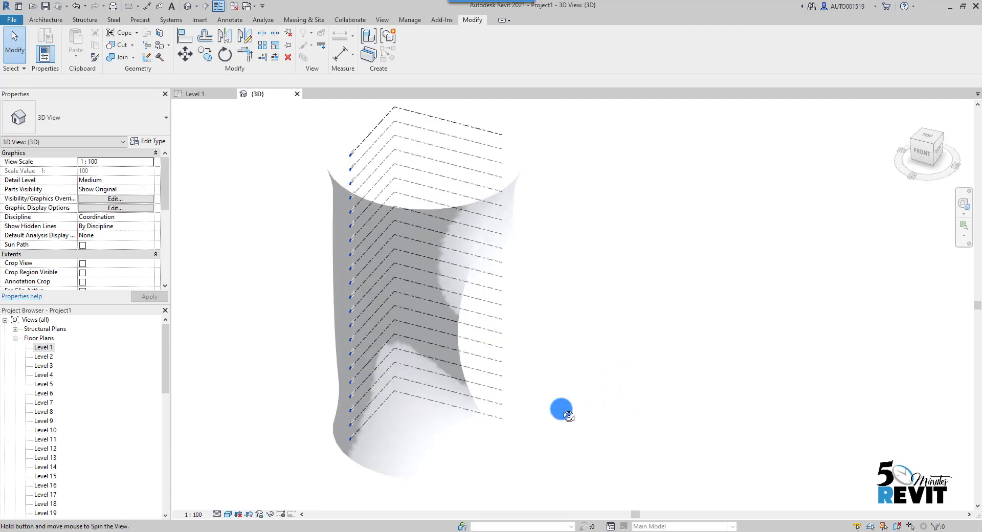
Create mass floors in the tower mass for all levels from Level 1 to Level 21
left_click(522, 175)
middle_click_drag(673, 307, 699, 325)
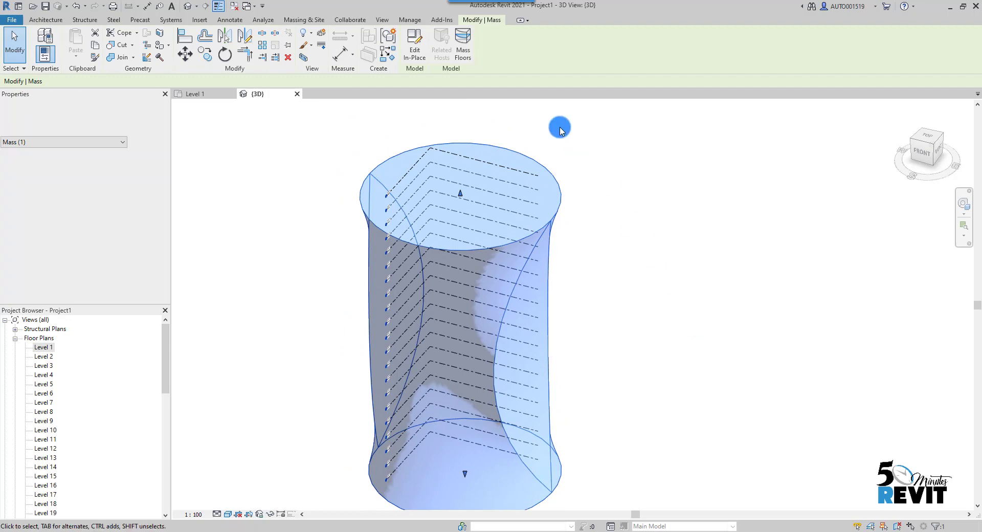
left_click(466, 53)
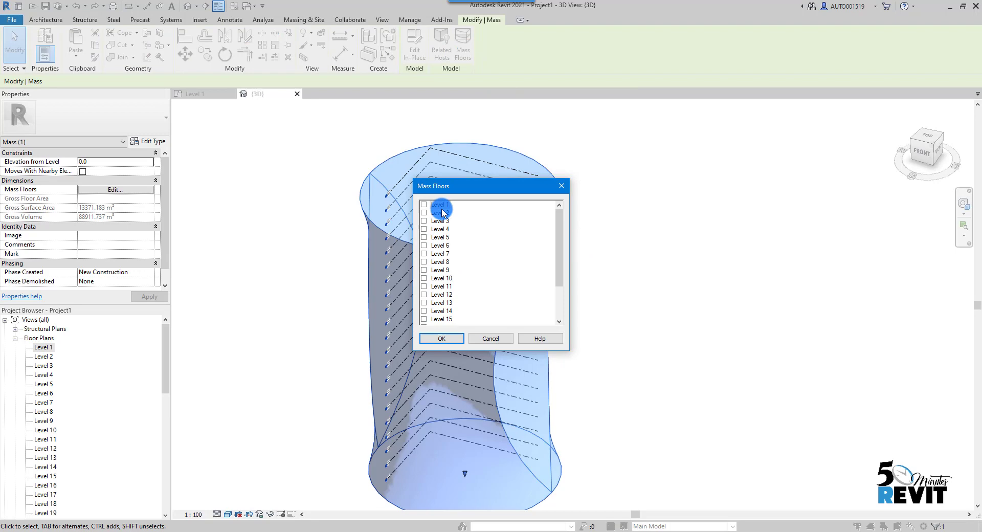
left_click(441, 206)
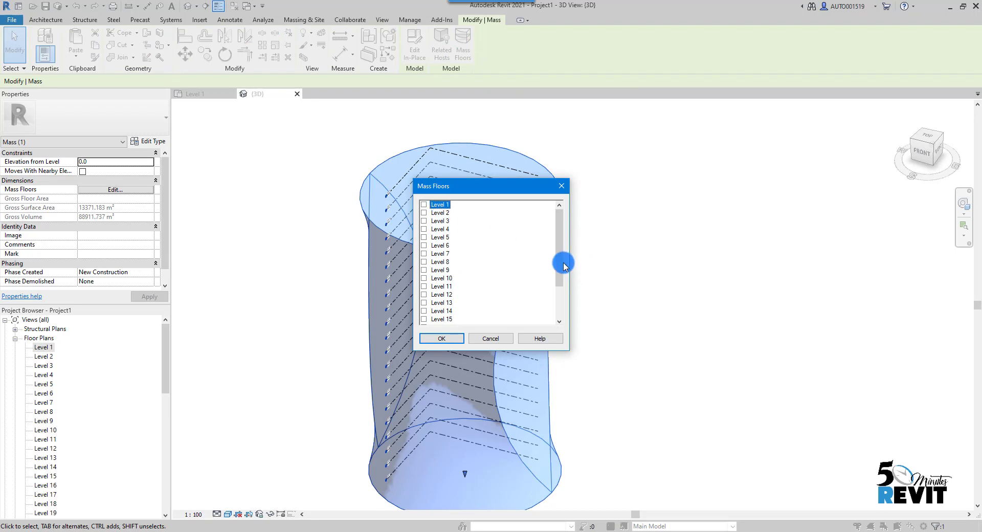
left_click_drag(562, 267, 560, 302)
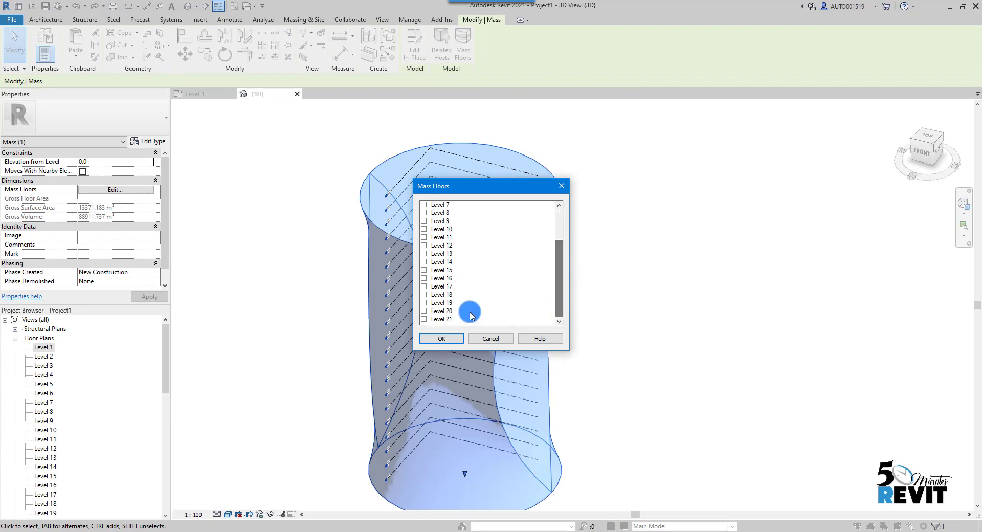
left_click(442, 319, "shift")
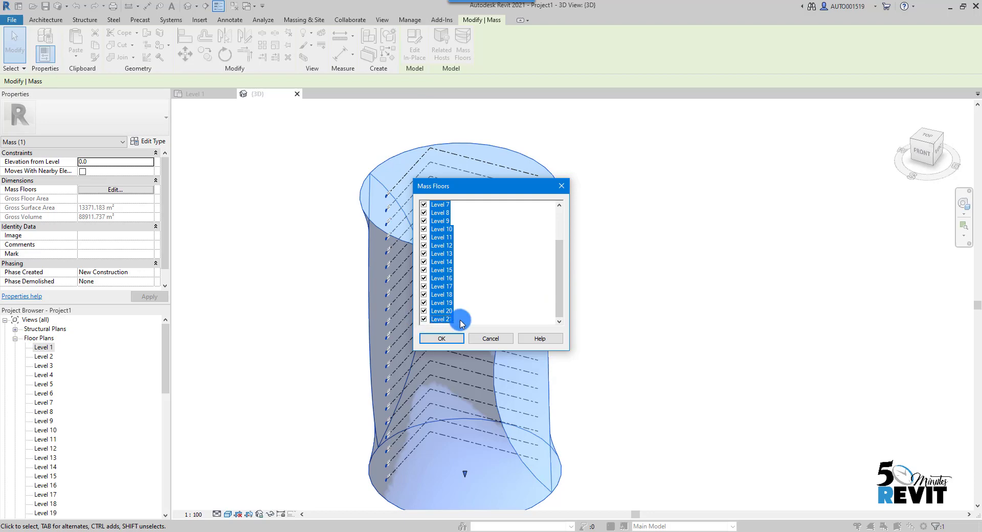
left_click(435, 340)
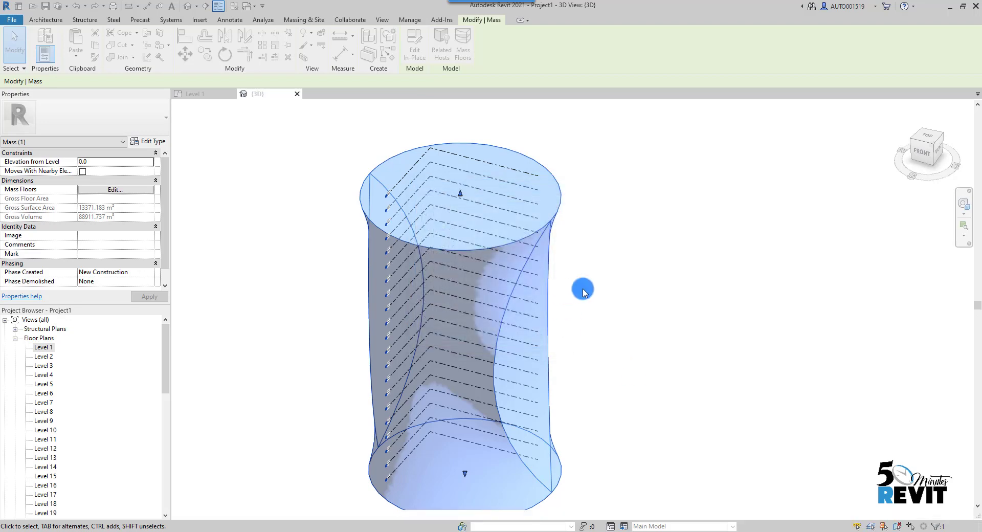
Deselect the tower mass and examine its mass floors from other angles
left_click(623, 379)
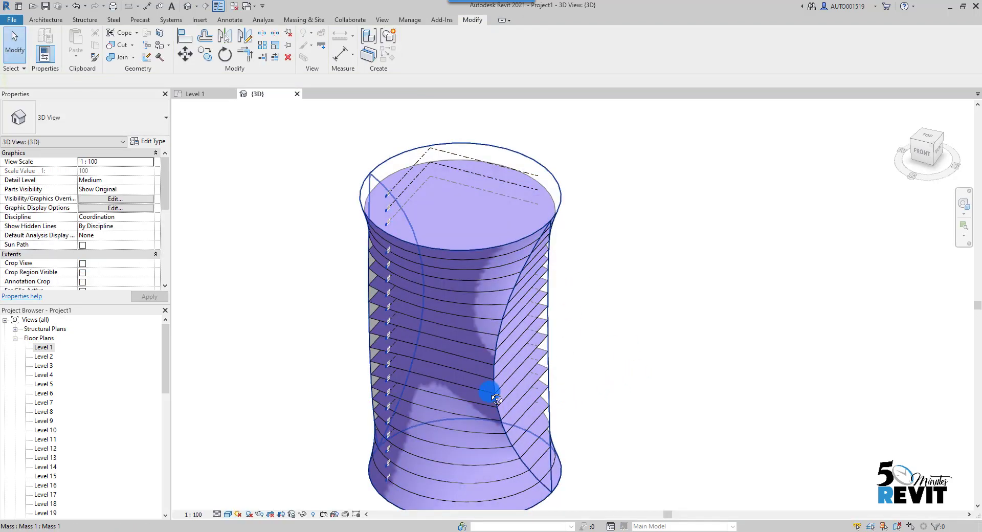
middle_click_drag(487, 395, 542, 330, "shift")
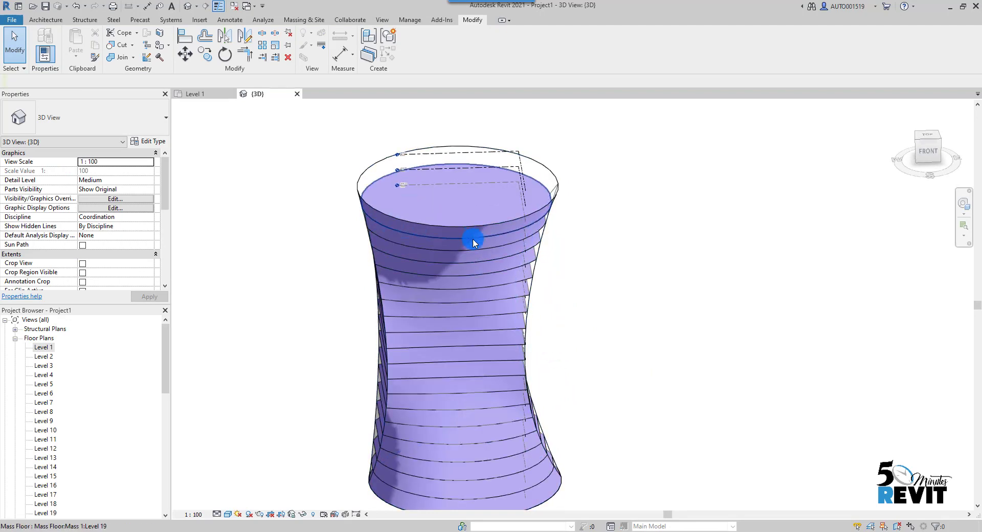
middle_click_drag(674, 341, 706, 410)
left_click(562, 271)
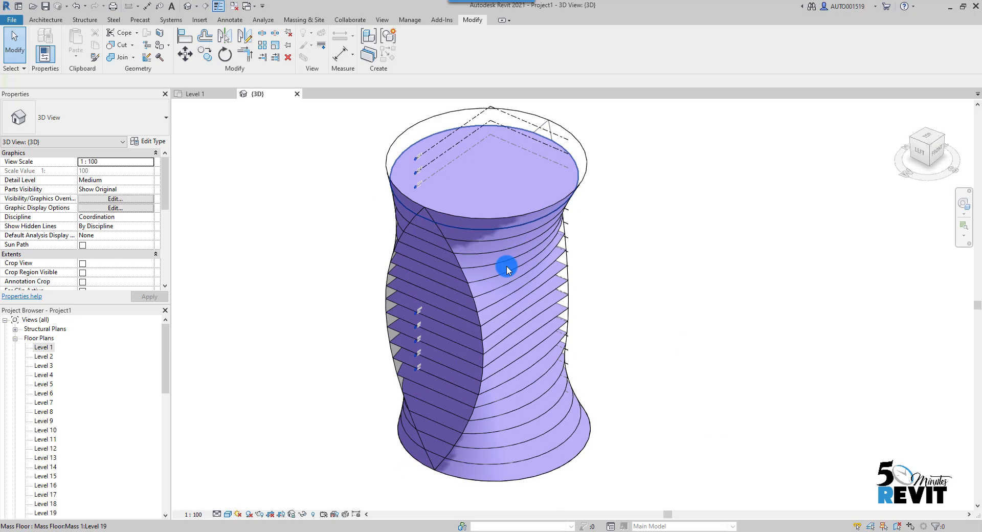
Create a new schedule for the Mass Floor category, scheduling building components in the New Construction phase
left_click(383, 19)
left_click(559, 57)
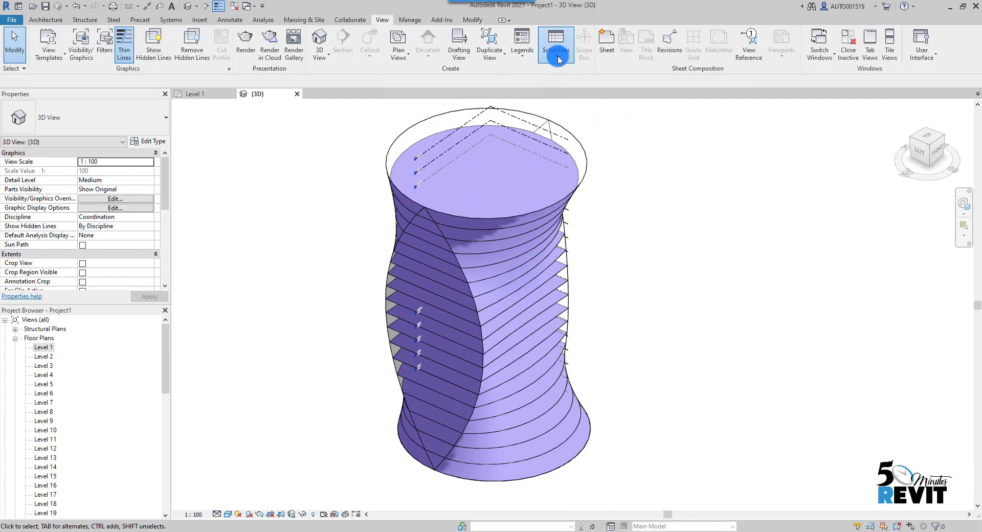
left_click(570, 73)
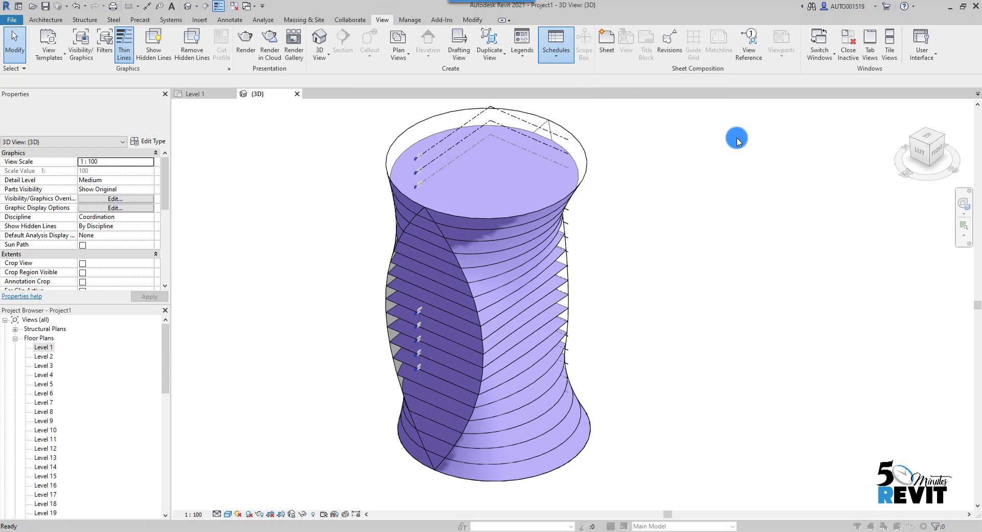
left_click(363, 245)
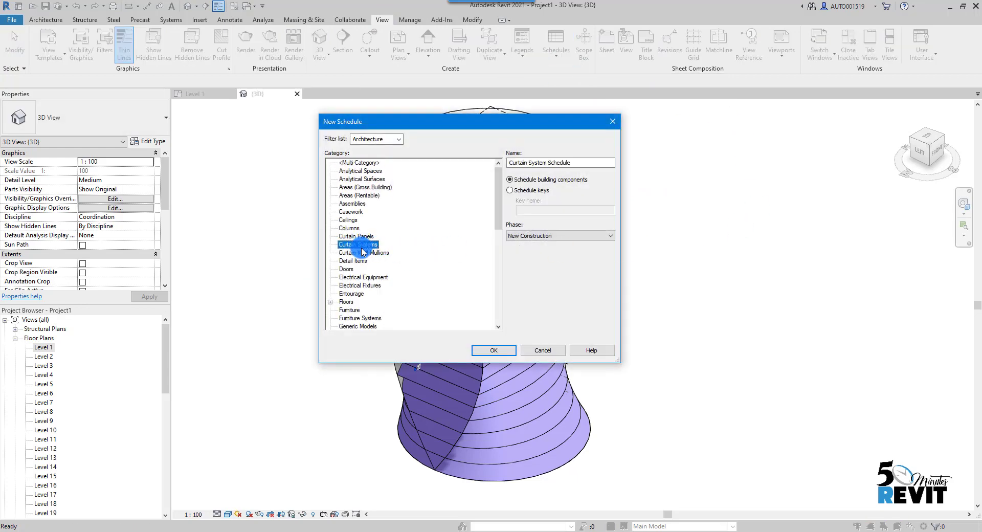
key("m")
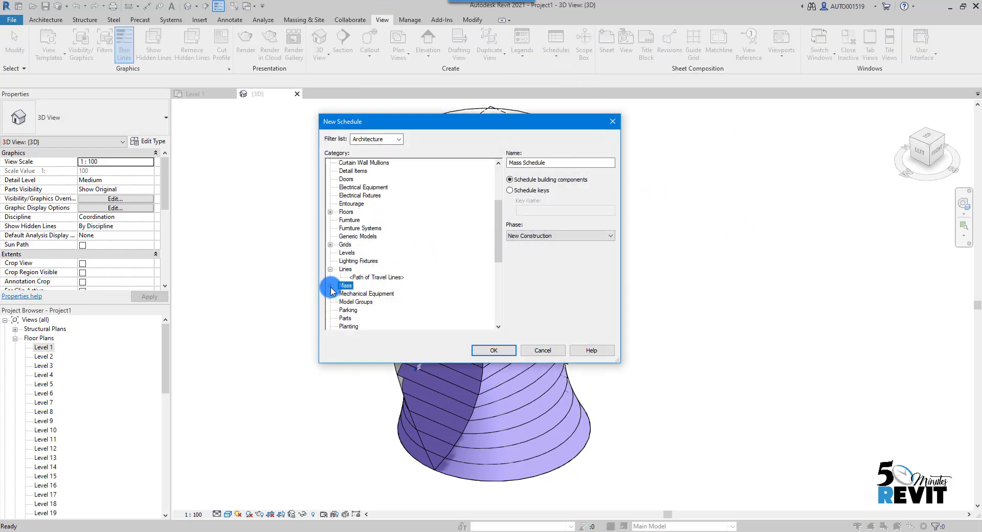
left_click(331, 286)
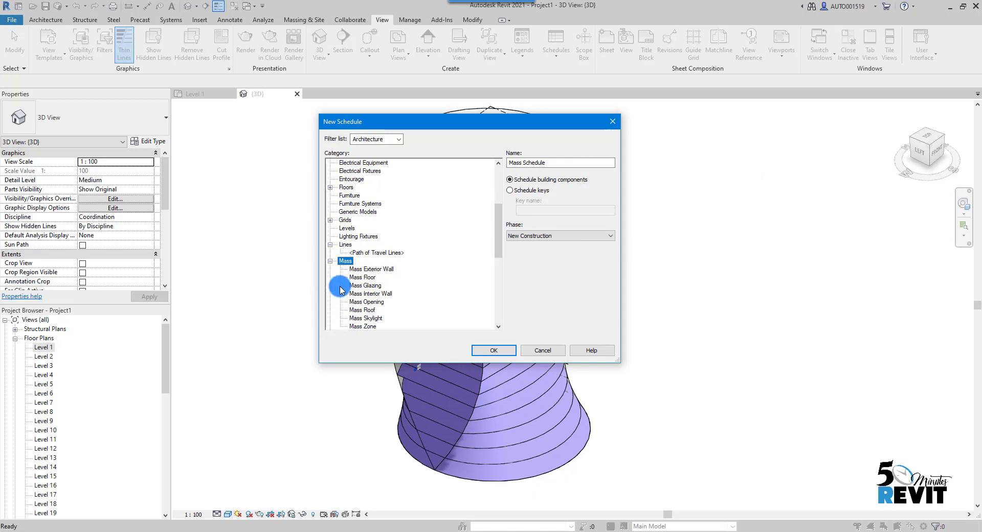
left_click(381, 278)
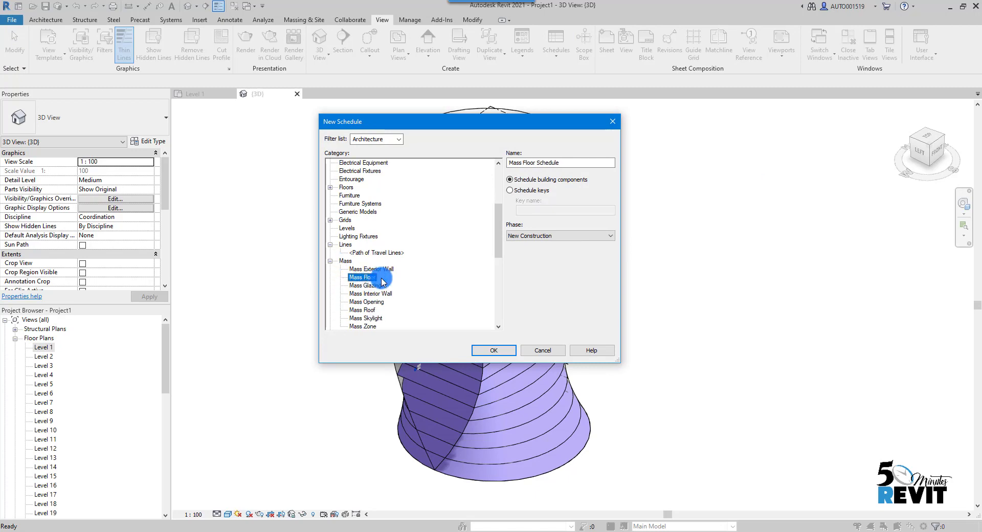
left_click(495, 351)
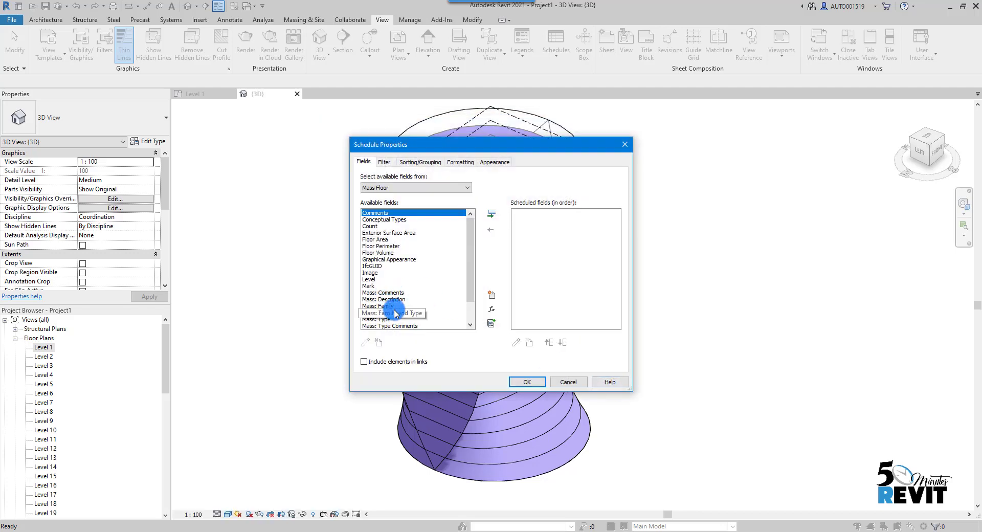
Add the Floor Area and Level fields to the mass floor schedule, in that order, and generate it
left_click(381, 240)
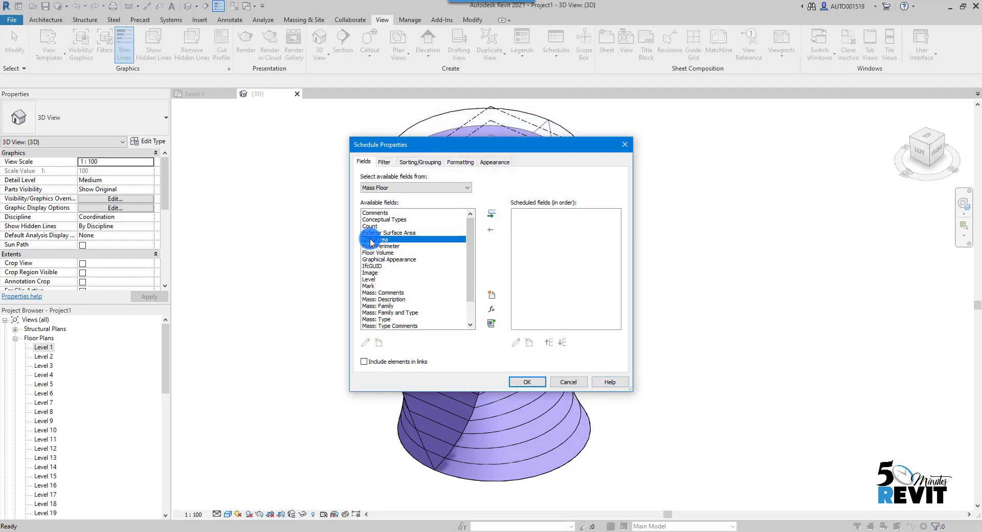
left_click(497, 217)
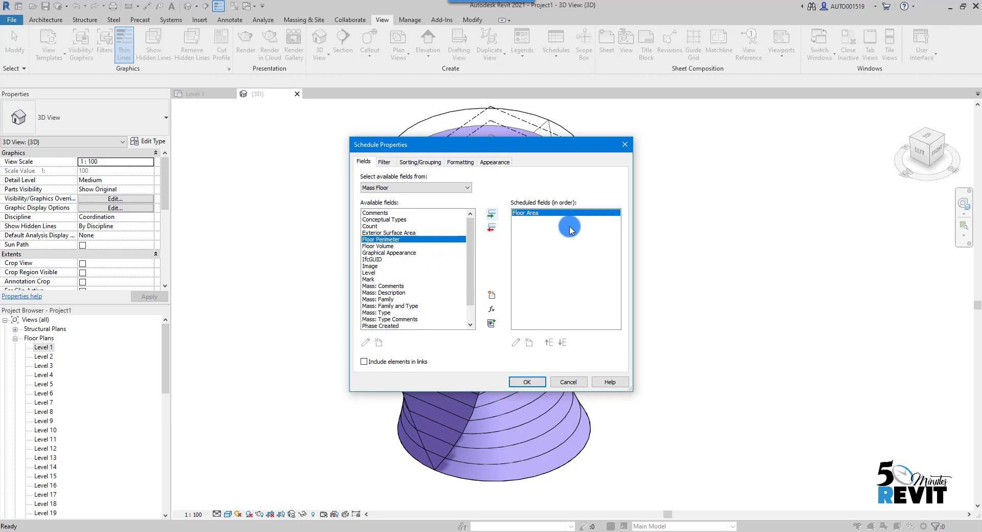
scroll(448, 308, "down", 1)
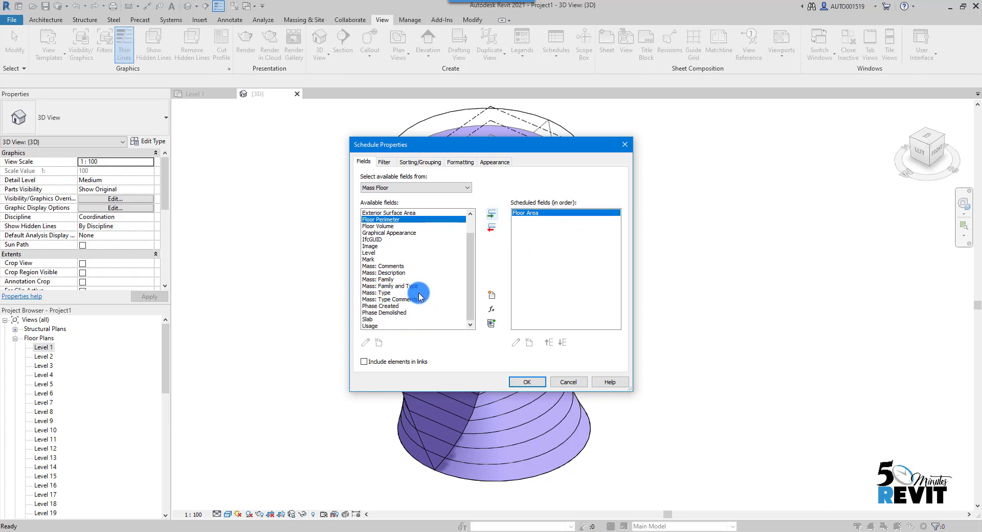
double_click(372, 252)
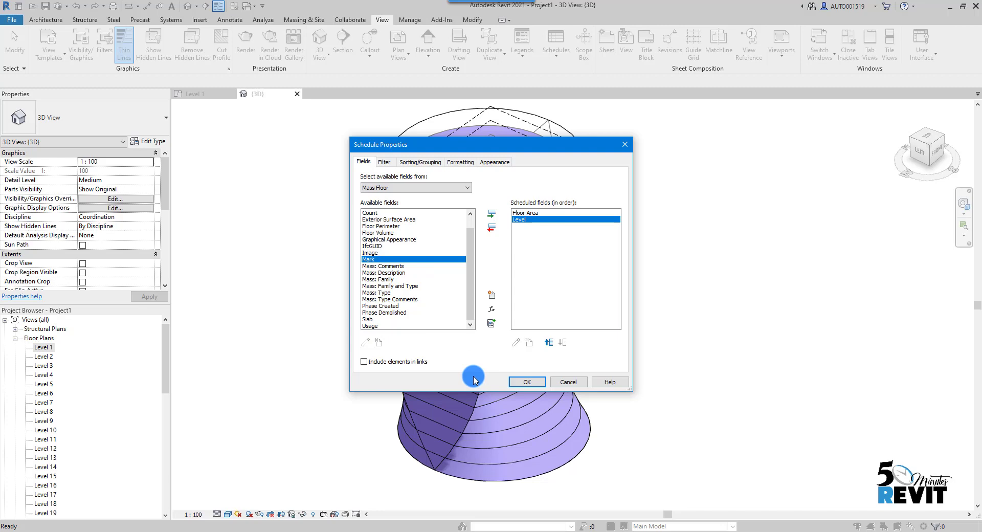
left_click(522, 383)
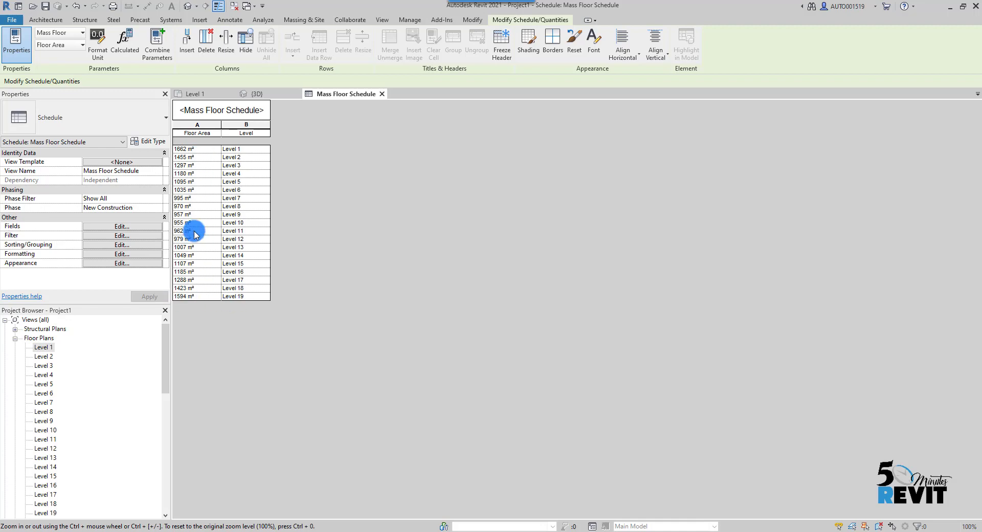
Set the Floor Area field's formatting in the mass floor schedule to calculate totals
left_click(140, 227)
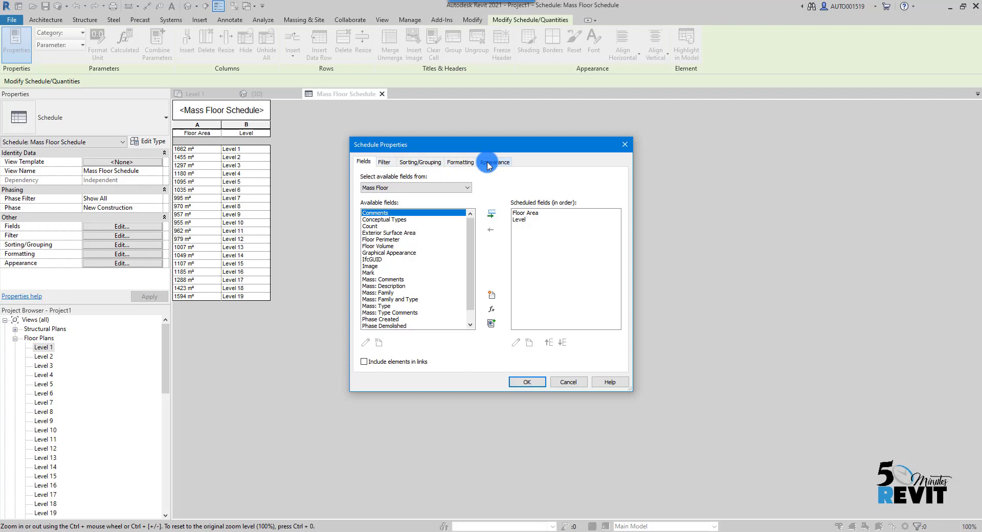
left_click(462, 163)
left_click(495, 162)
left_click(461, 161)
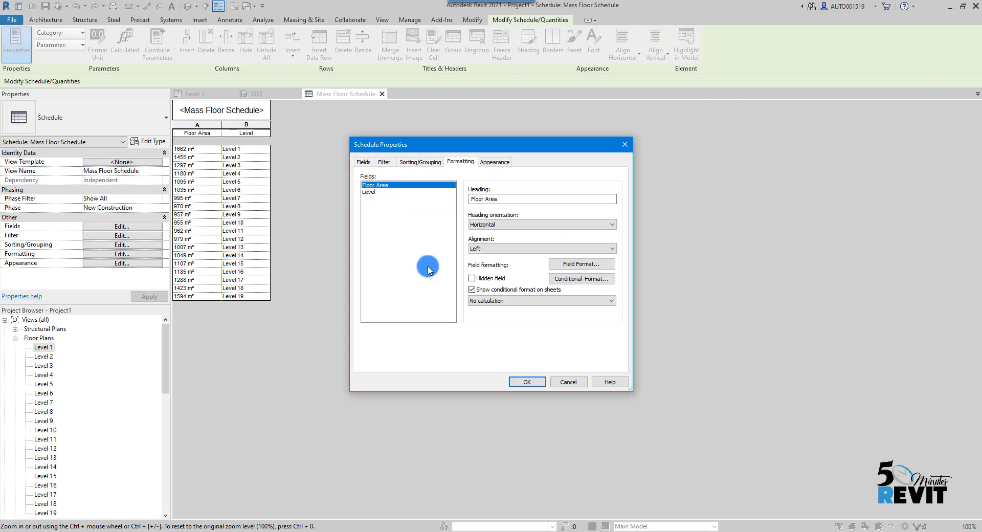
left_click(521, 301)
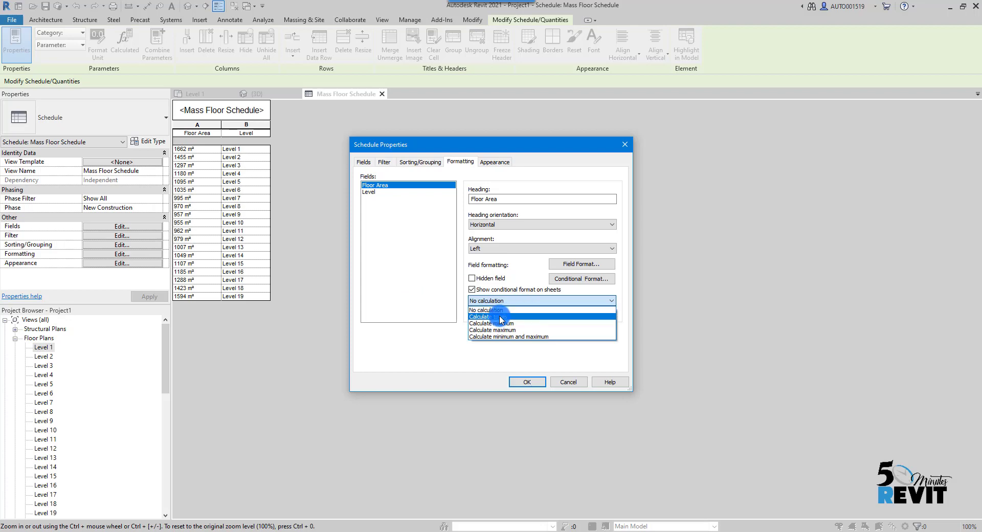
left_click(501, 317)
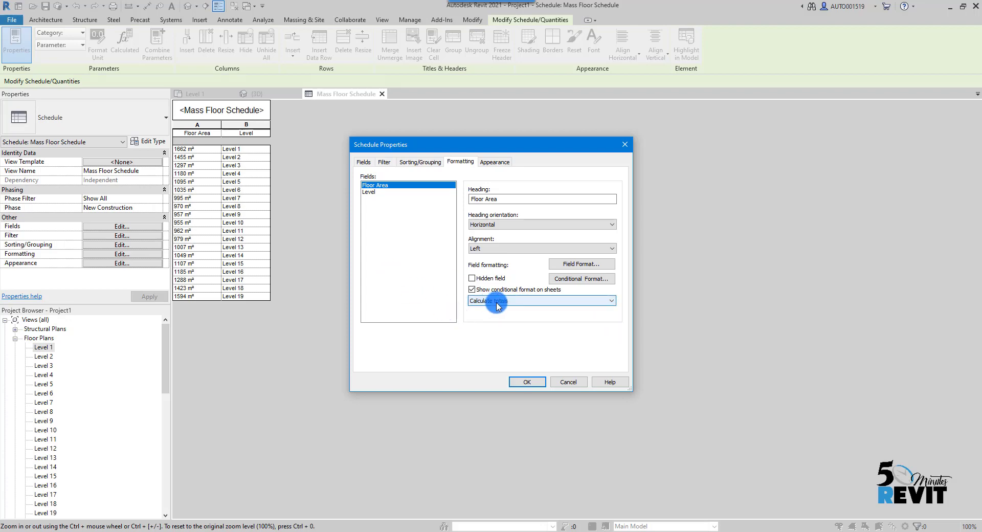
left_click(527, 382)
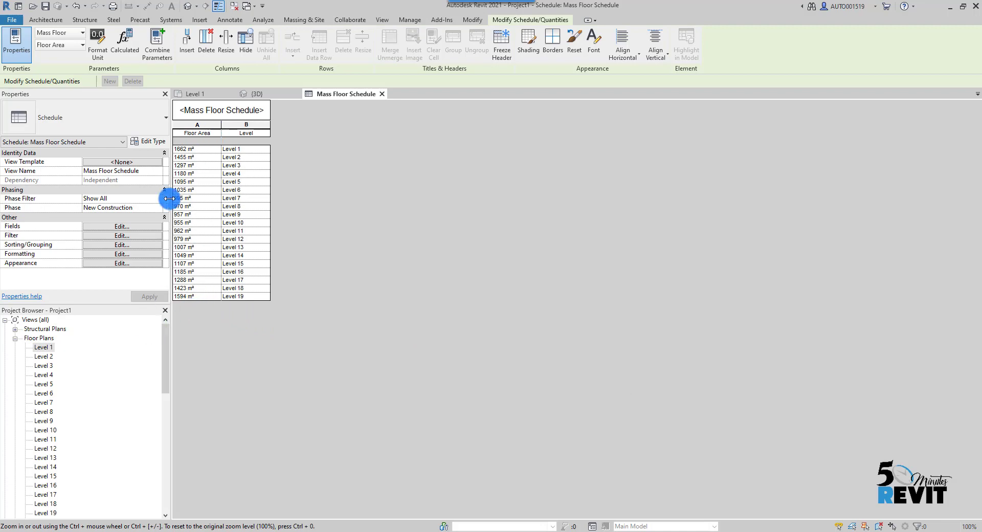
Enable grand totals in the mass floor schedule, showing title, count, and totals, with every instance itemized
left_click(138, 226)
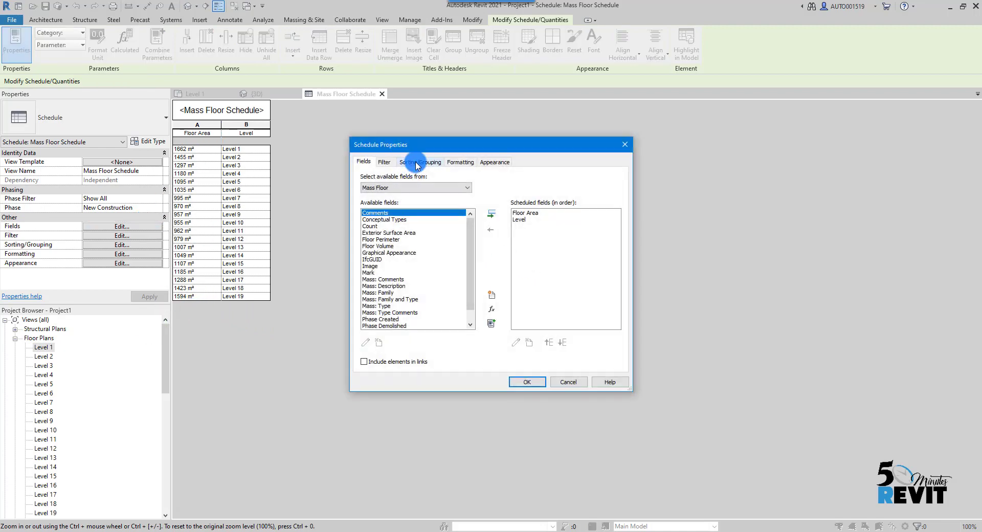
left_click(427, 162)
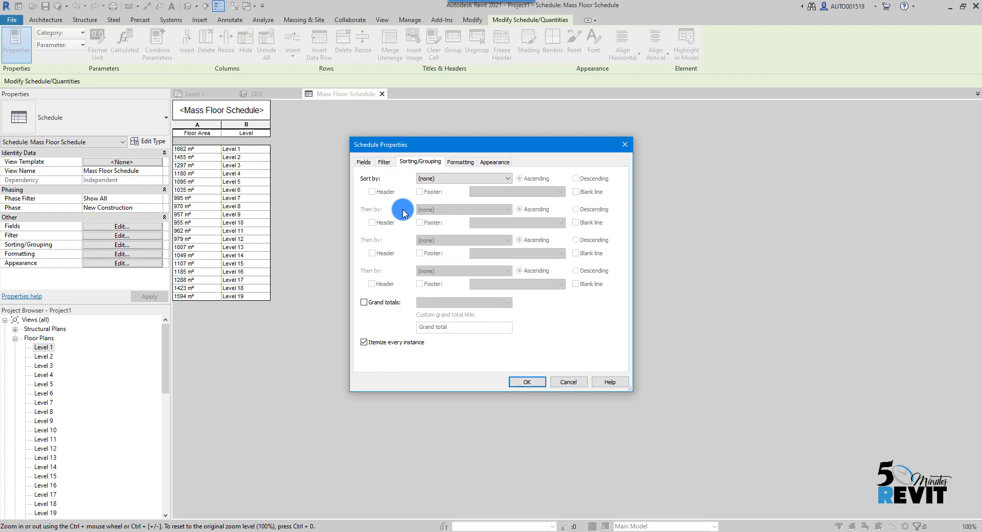
left_click(366, 305)
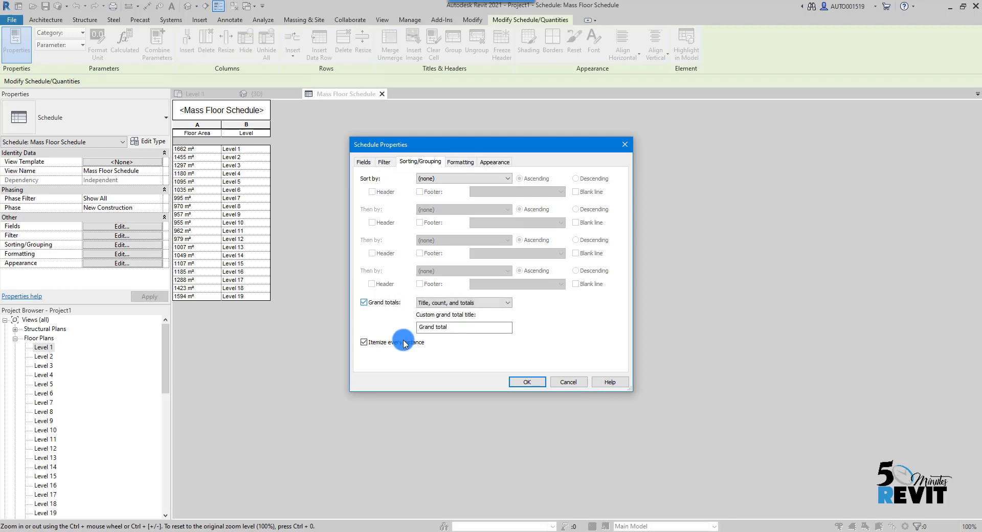
left_click(528, 388)
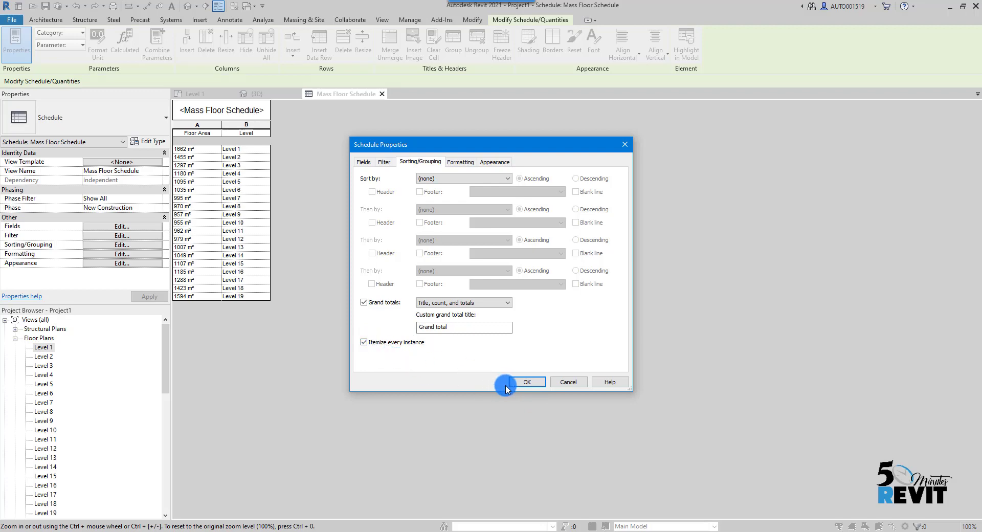
left_click(527, 382)
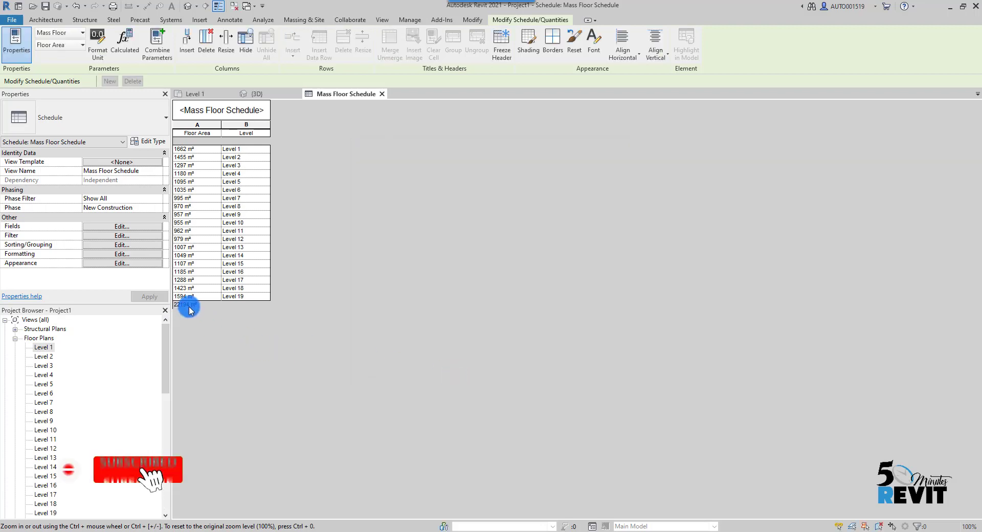